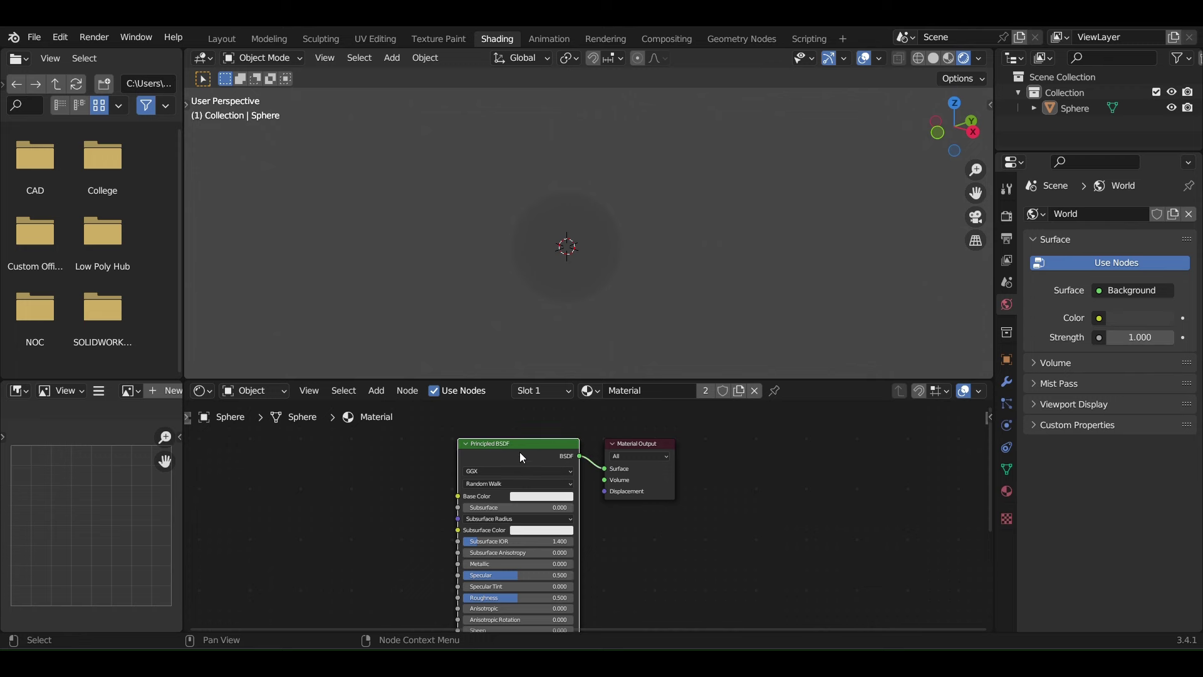
# Replace the sphere's Principled BSDF with a Diffuse BSDF node connected to the Material Output's Surface
pyautogui.press('Delete')
pyautogui.hotkey('shift', 'a')
pyautogui.write('diff')
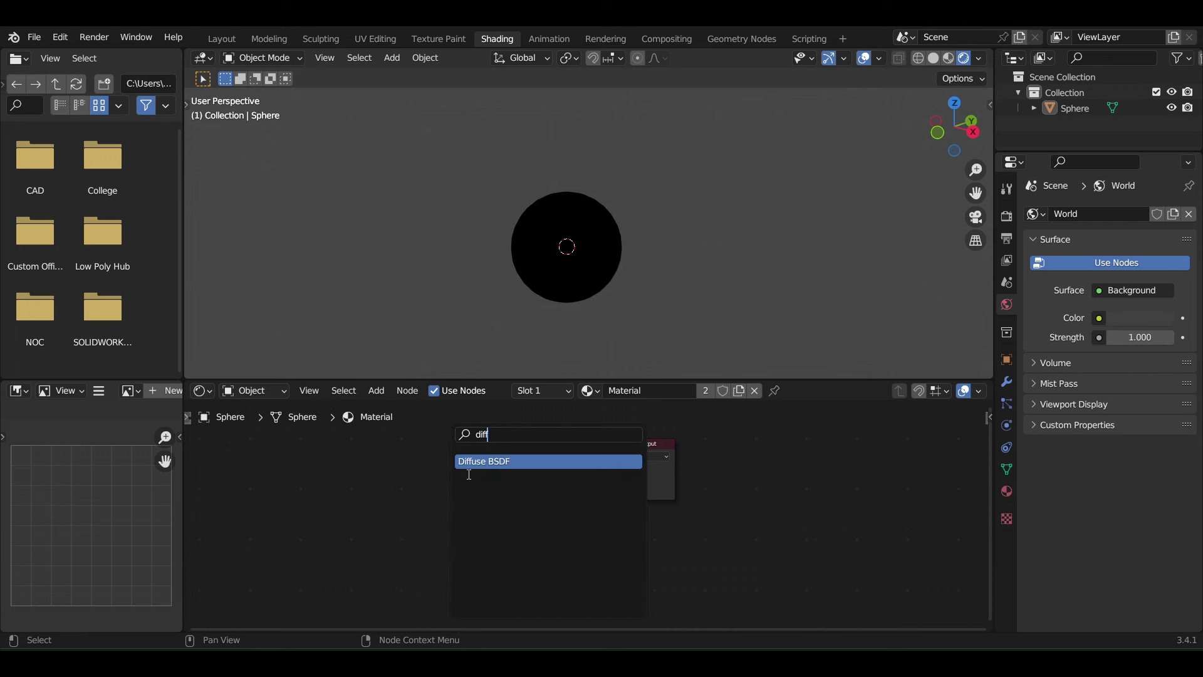
pyautogui.press('Return')
pyautogui.click(443, 467)
pyautogui.moveTo(451, 454); pyautogui.dragTo(606, 476)
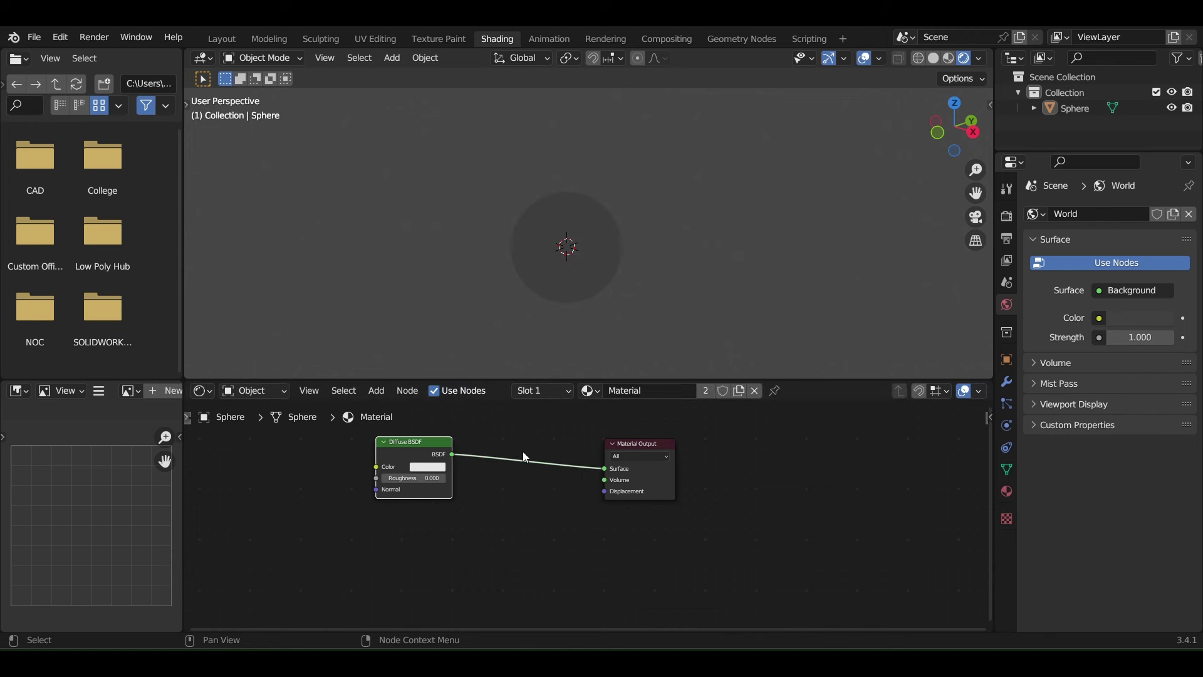
# Add a sun light above and beside the sphere and rotate it to shine diagonally toward the sphere
pyautogui.hotkey('shift', 'a')
pyautogui.moveTo(720, 233)
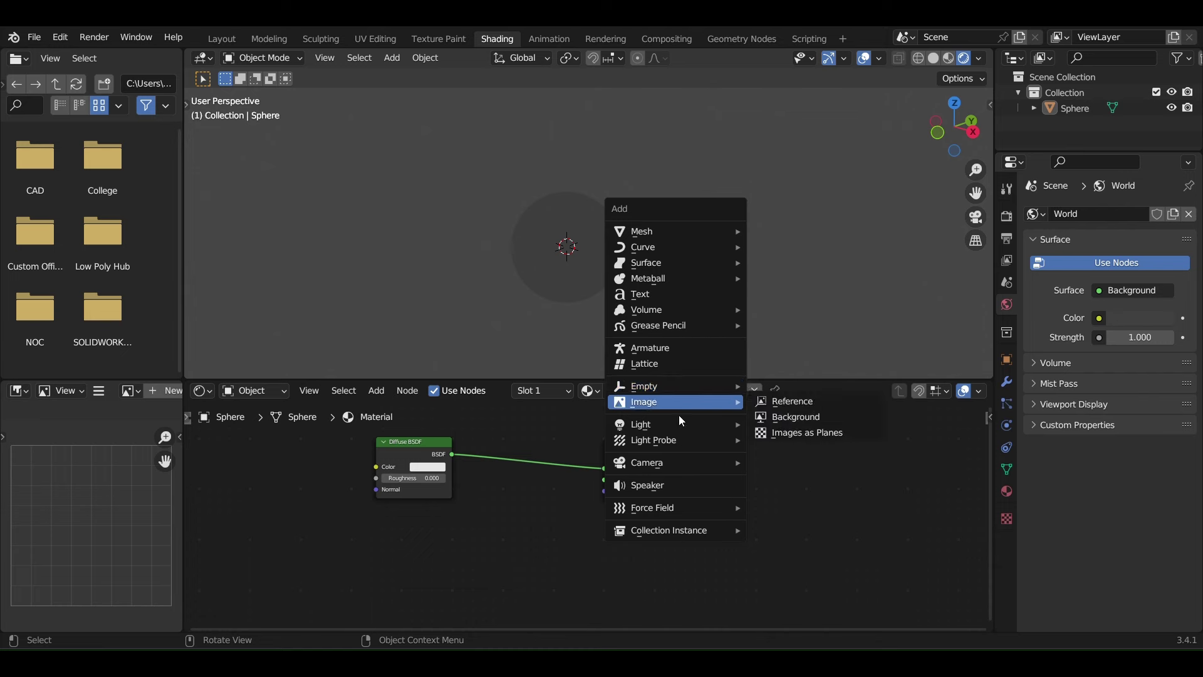
pyautogui.moveTo(682, 425)
pyautogui.click(802, 441)
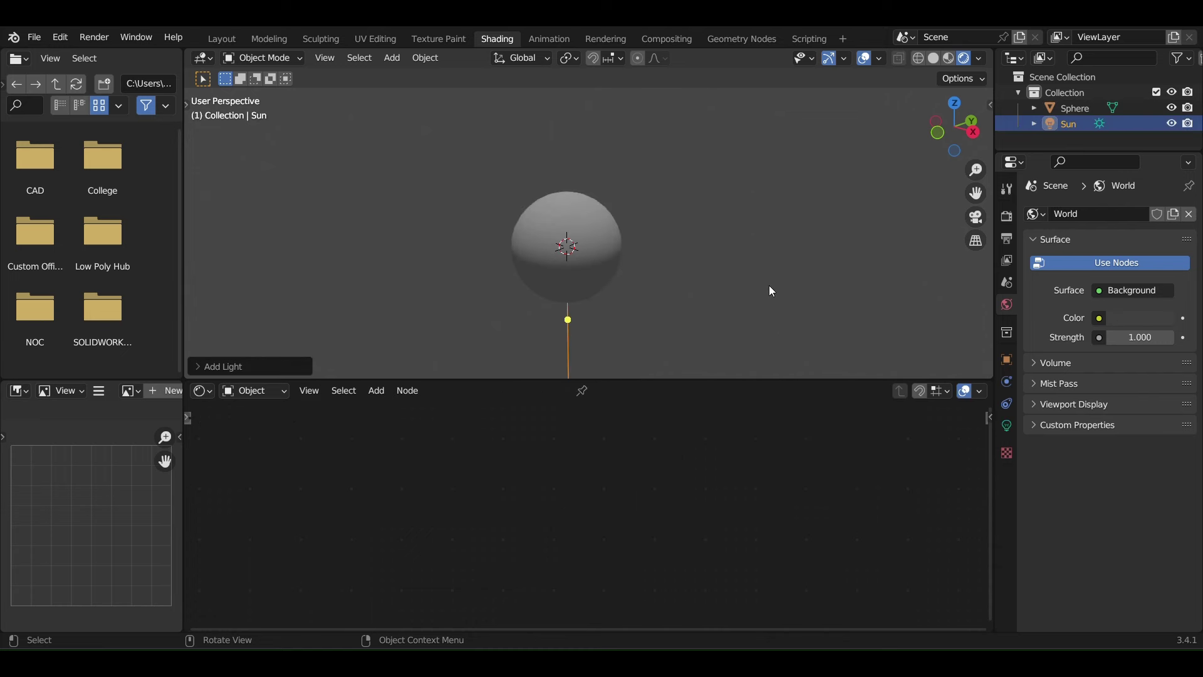
pyautogui.press('g')
pyautogui.click(768, 186)
pyautogui.press('r')
pyautogui.press('r')
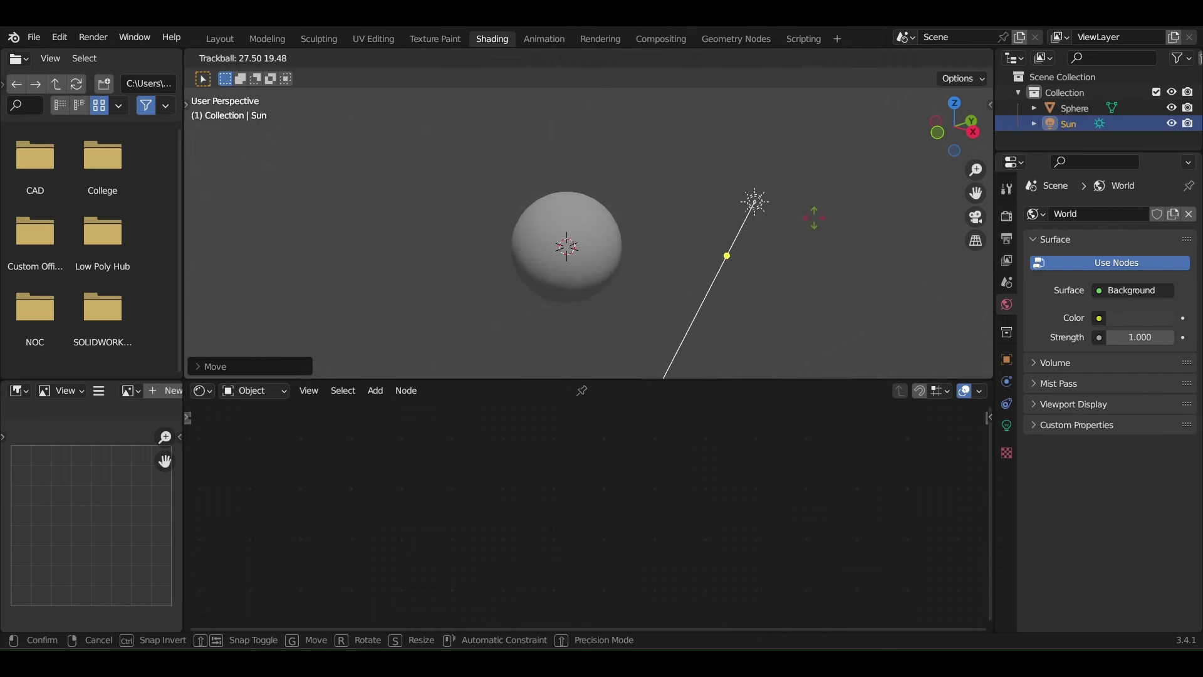
pyautogui.click(610, 302)
# Insert a Shader to RGB node between the Diffuse BSDF and Material Output in the sphere's material
pyautogui.click(545, 301)
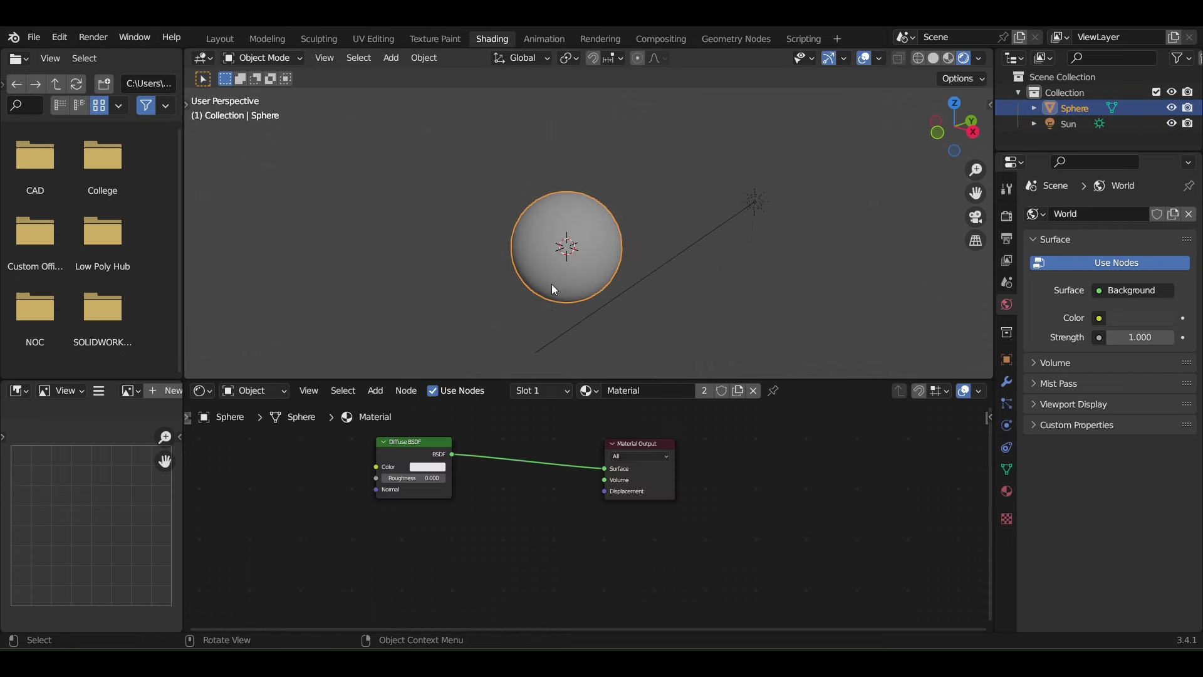
pyautogui.hotkey('shift', 'a')
pyautogui.click(516, 436)
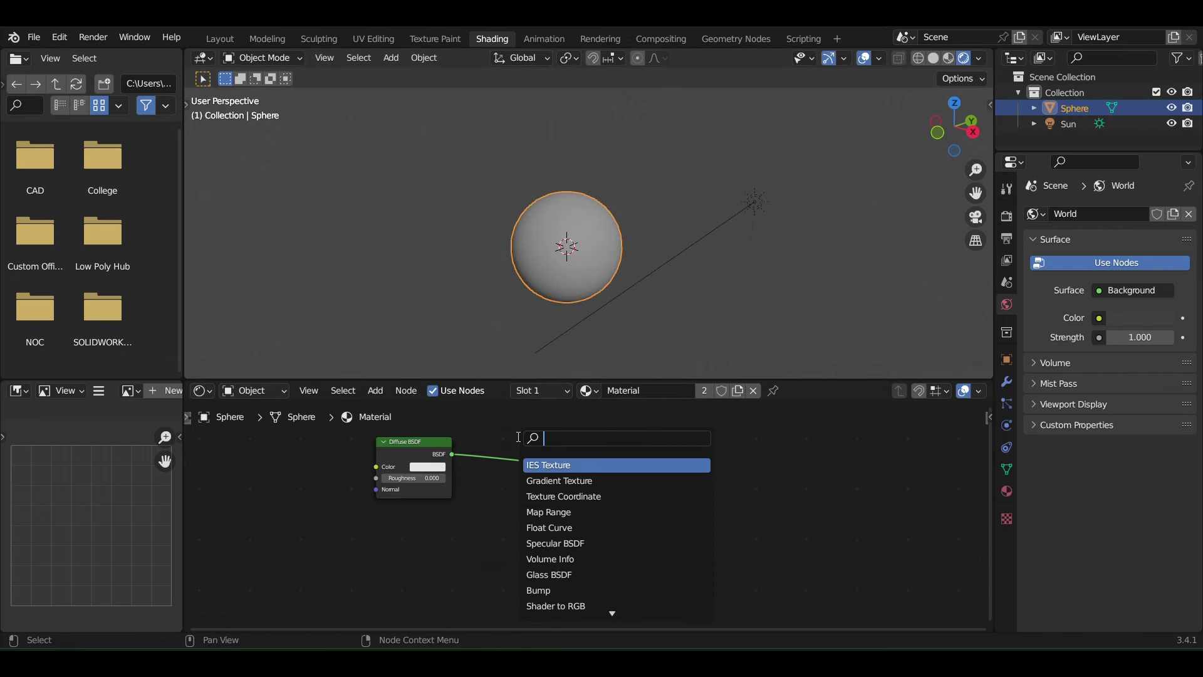
pyautogui.write('rgb')
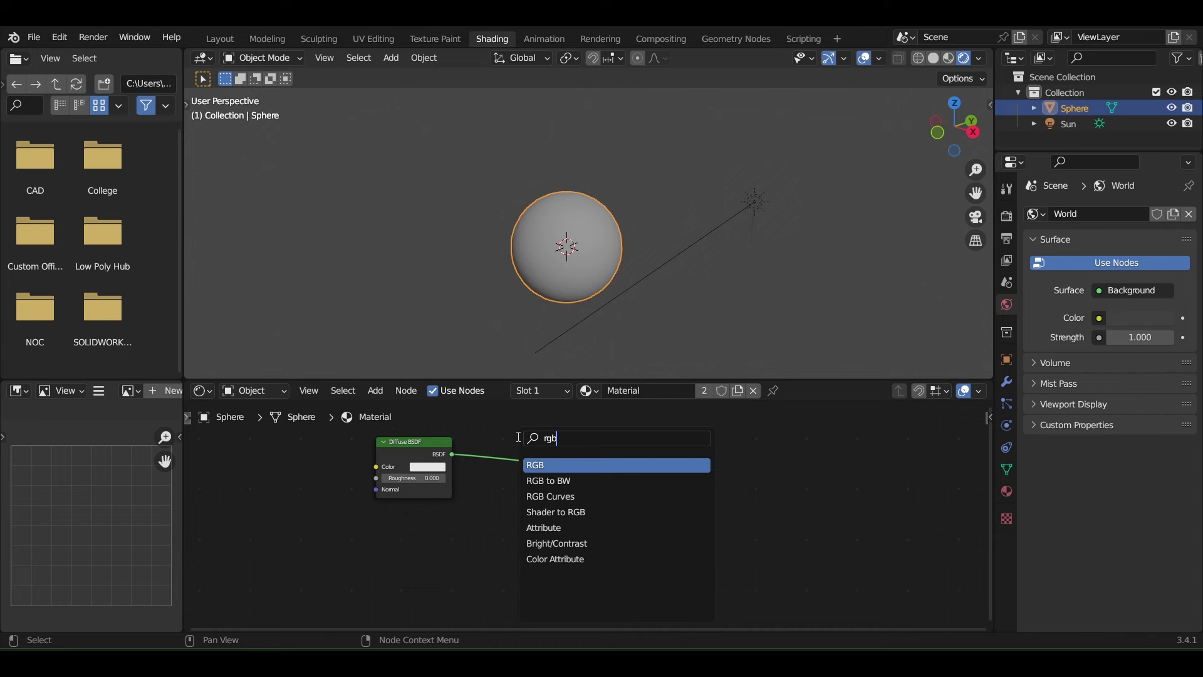
pyautogui.click(568, 515)
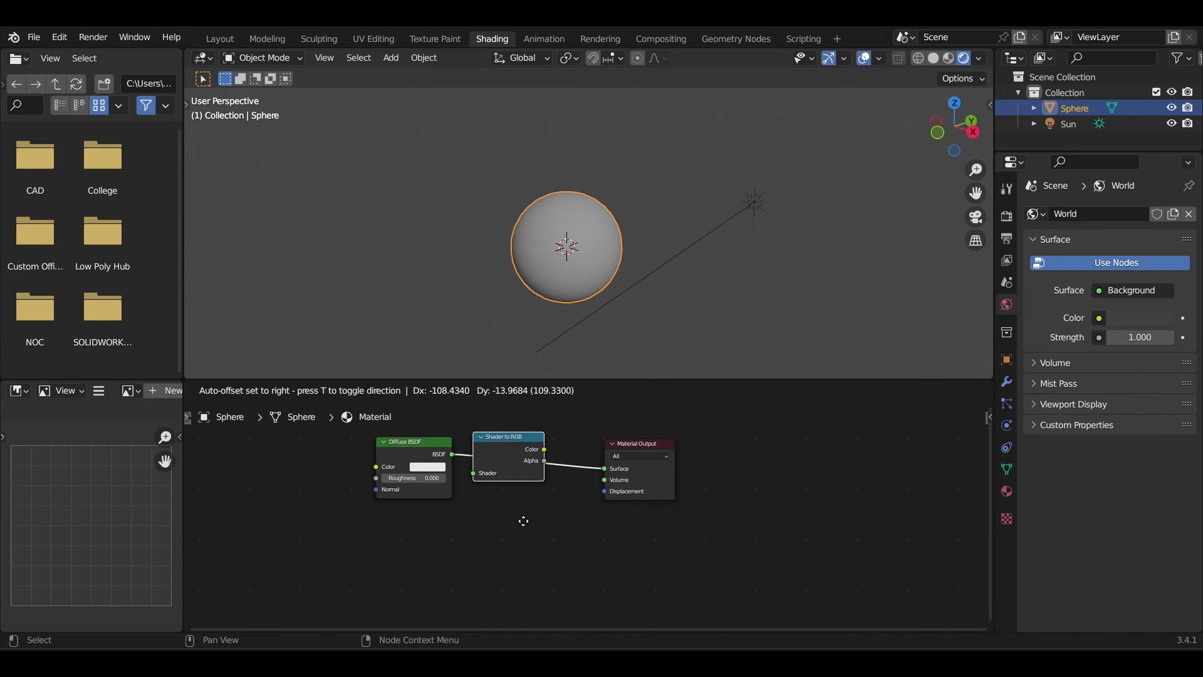
pyautogui.click(524, 524)
# Move the Material Output aside and insert a ColorRamp between Shader to RGB and the output
pyautogui.moveTo(655, 490); pyautogui.dragTo(924, 490)
pyautogui.click(640, 419)
pyautogui.hotkey('shift', 'a')
pyautogui.click(641, 418)
pyautogui.write('colo')
pyautogui.press('Return')
pyautogui.click(640, 418)
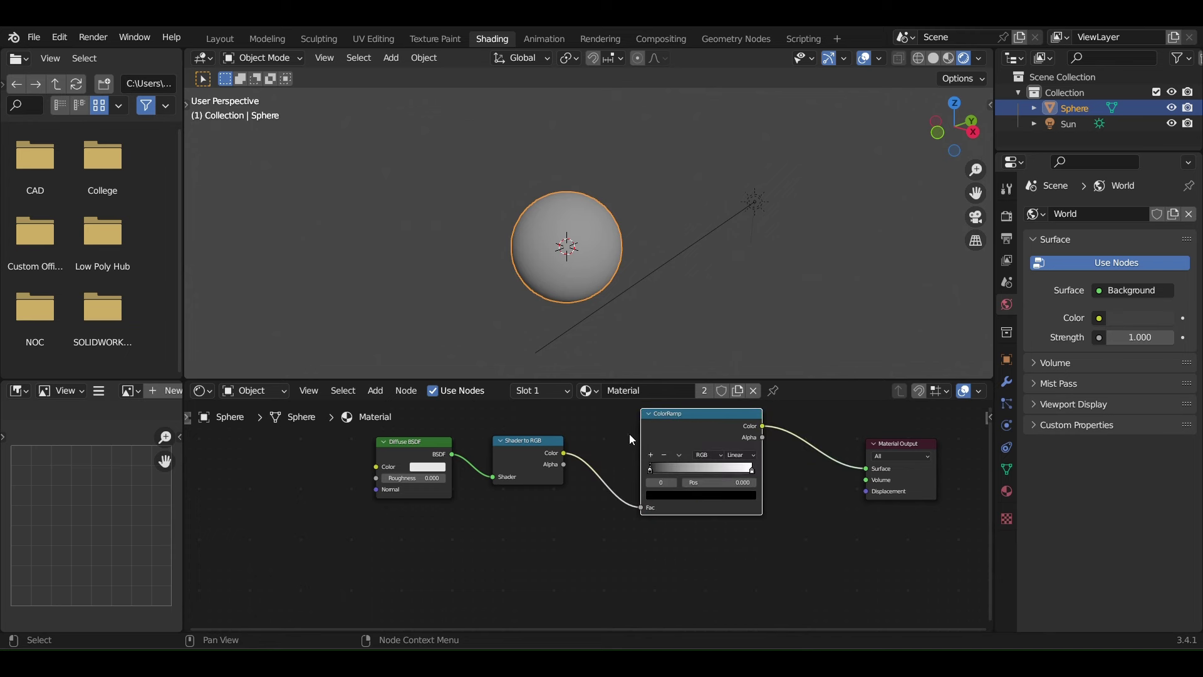
pyautogui.press('g')
pyautogui.click(618, 446)
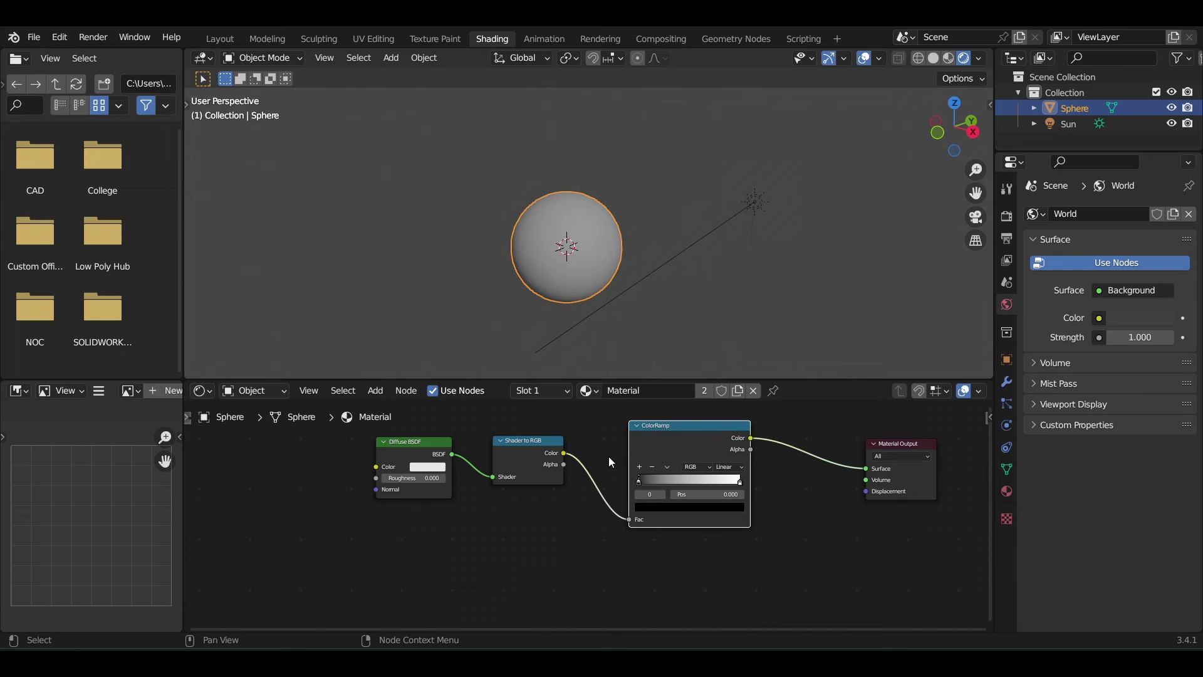
pyautogui.click(609, 457)
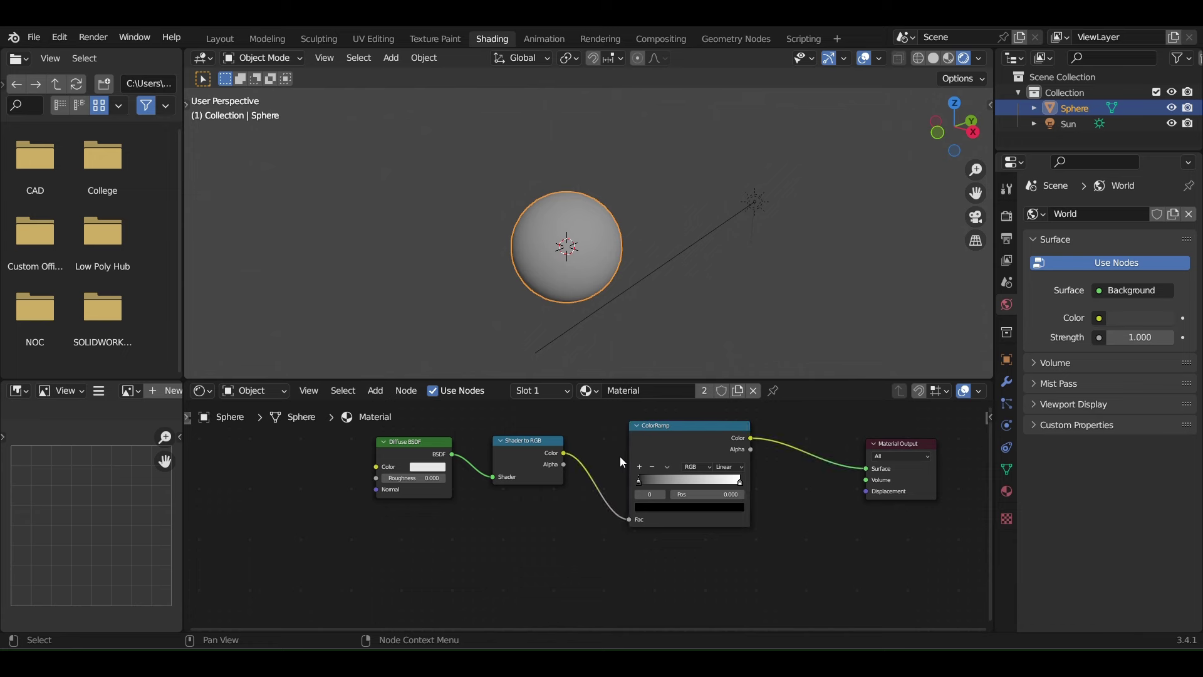
# Set the ColorRamp interpolation to Constant and move the white stop to about 0.189
pyautogui.click(725, 467)
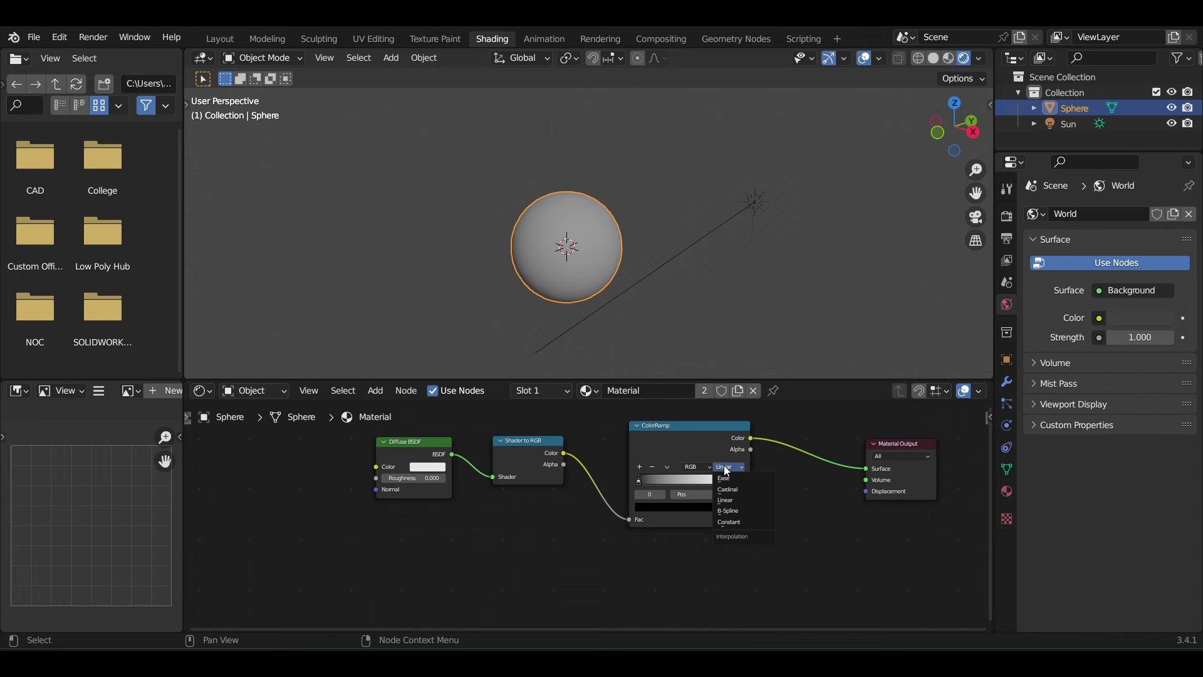
pyautogui.click(721, 523)
pyautogui.moveTo(740, 481); pyautogui.dragTo(649, 483)
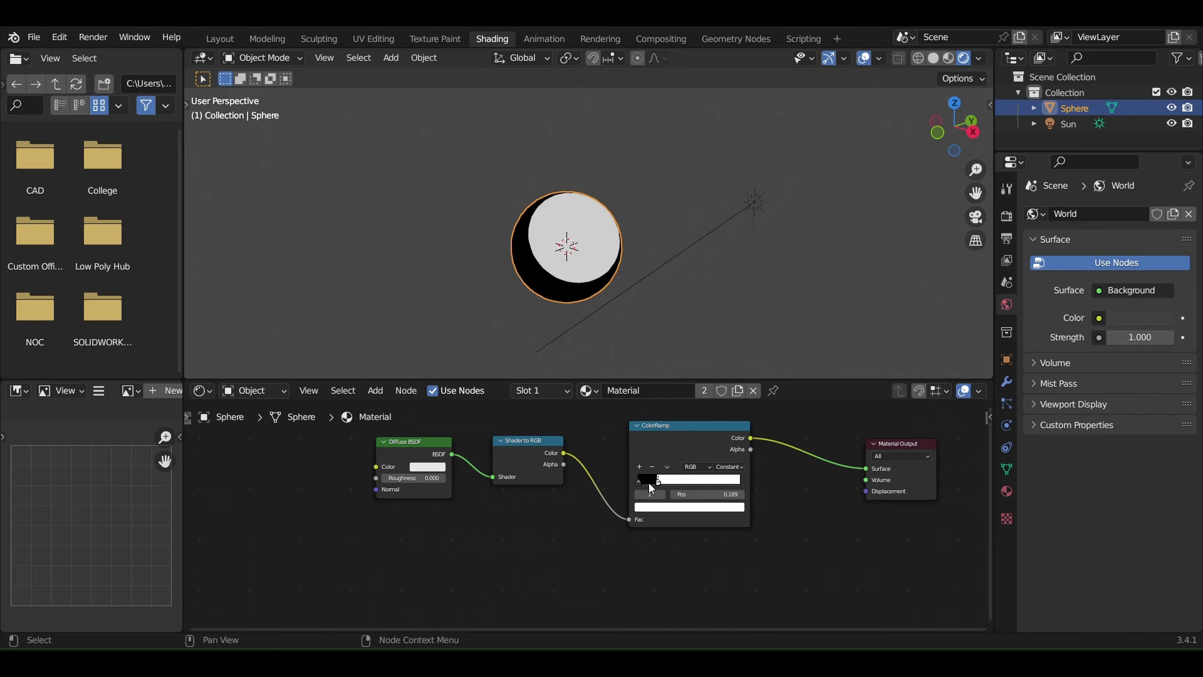
# Add a ColorRamp stop at 0.095 and make it dark gray with a colour value of about 0.05
pyautogui.scroll(3, 648, 482)
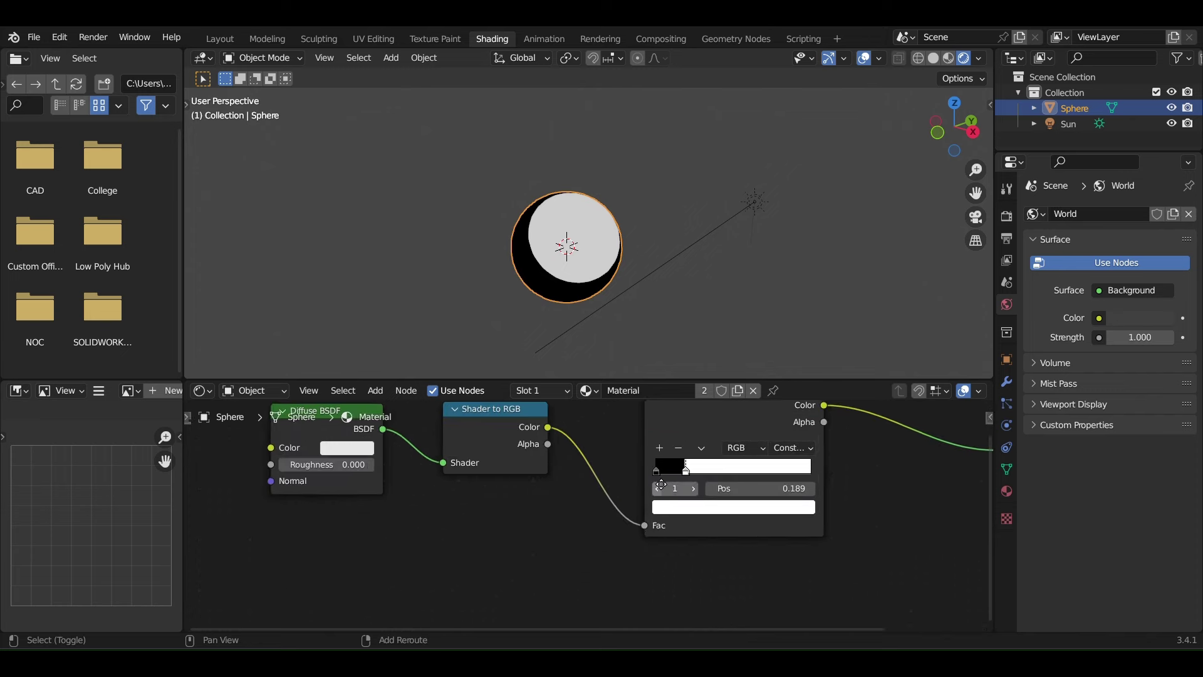
pyautogui.click(654, 463)
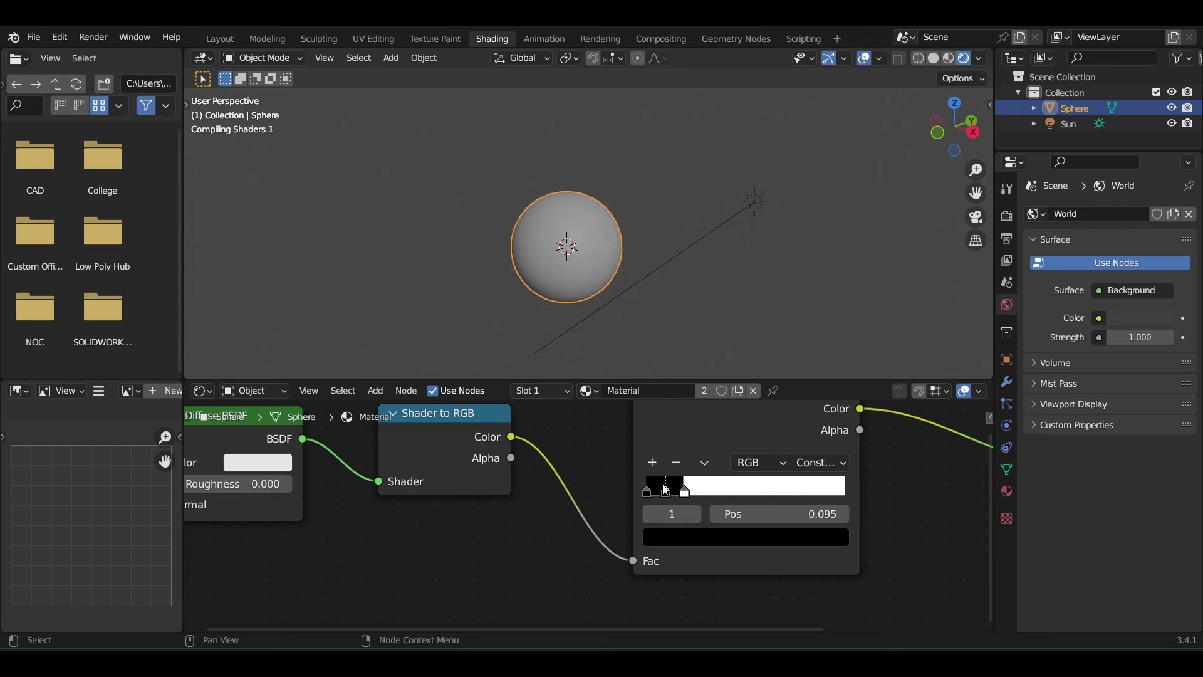
pyautogui.click(674, 538)
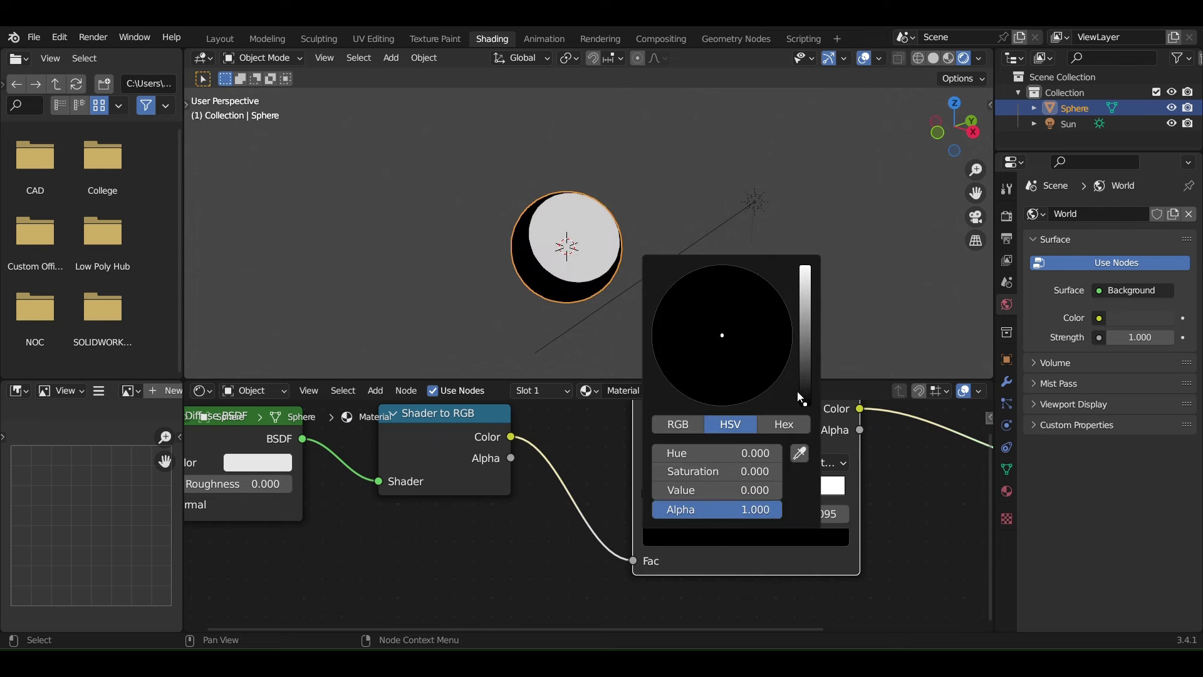
pyautogui.moveTo(800, 397); pyautogui.dragTo(800, 373)
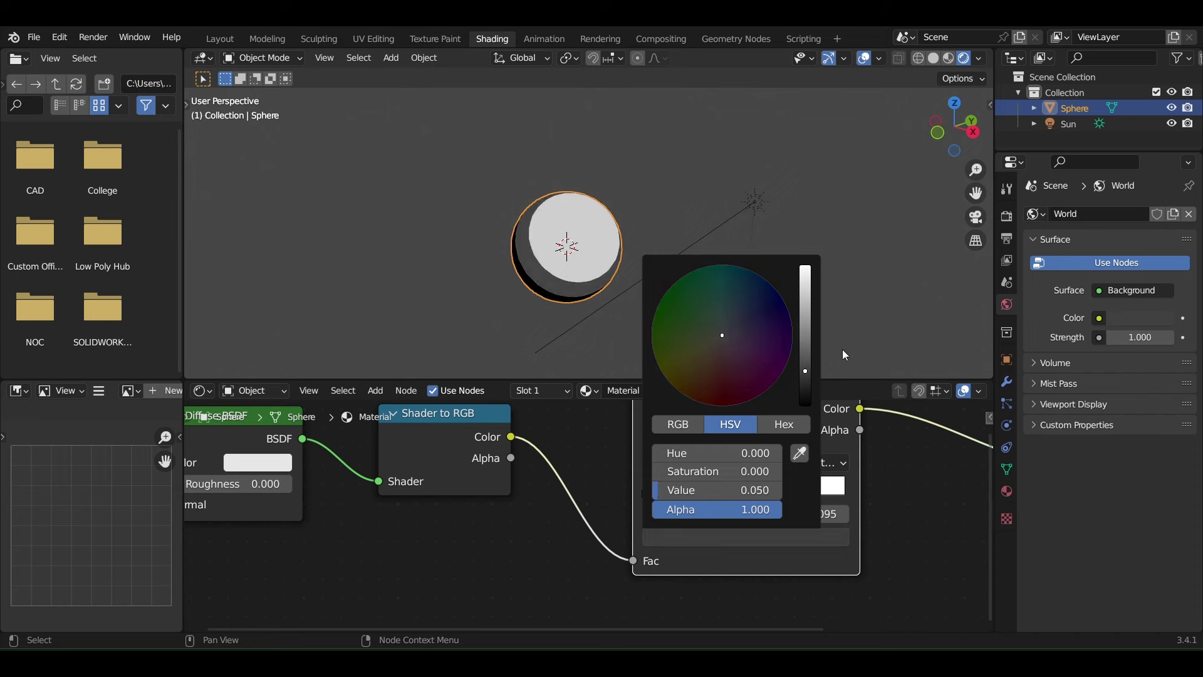
pyautogui.moveTo(527, 210); pyautogui.dragTo(564, 212, button='middle')
pyautogui.scroll(3, 564, 213)
pyautogui.moveTo(627, 233); pyautogui.dragTo(598, 233, button='middle')
pyautogui.click(830, 162)
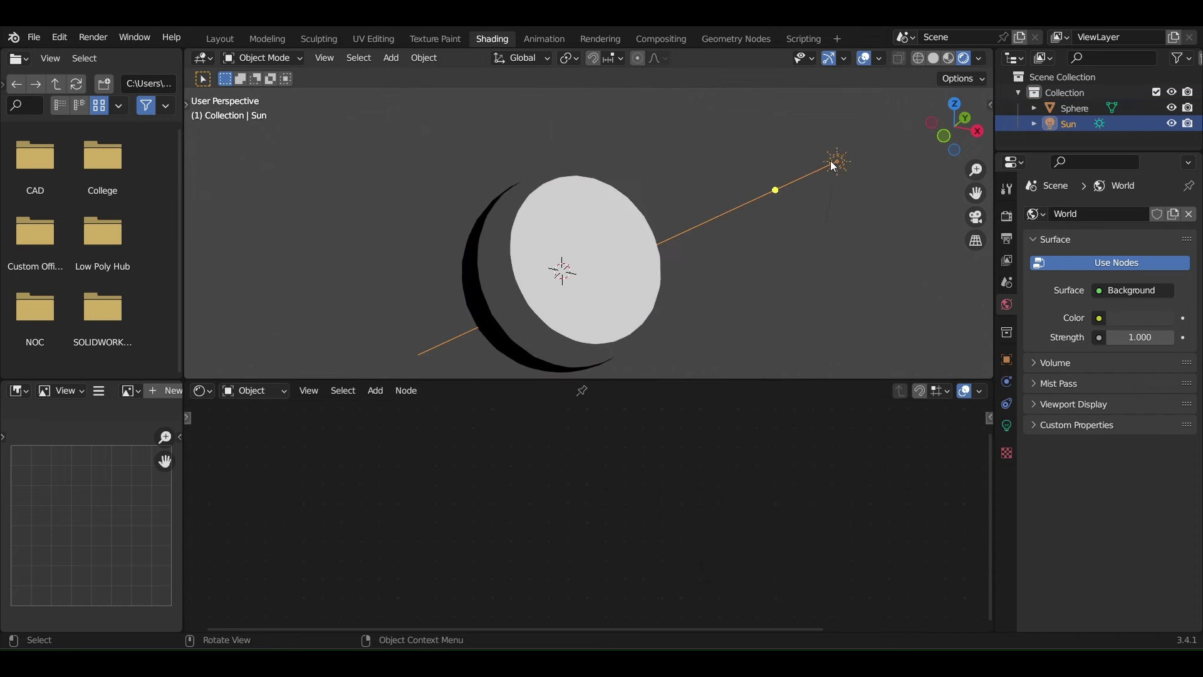
pyautogui.press('r')
pyautogui.press('r')
pyautogui.press('Escape')
pyautogui.click(557, 244)
pyautogui.click(661, 533)
pyautogui.moveTo(695, 401)
pyautogui.mouseDown()
pyautogui.moveTo(705, 376)
pyautogui.moveTo(648, 385)
pyautogui.moveTo(679, 418)
pyautogui.moveTo(676, 366)
pyautogui.moveTo(688, 404)
pyautogui.moveTo(678, 394)
pyautogui.mouseUp()
# Change the Diffuse BSDF color to light blue
pyautogui.moveTo(596, 474); pyautogui.dragTo(531, 496, button='middle')
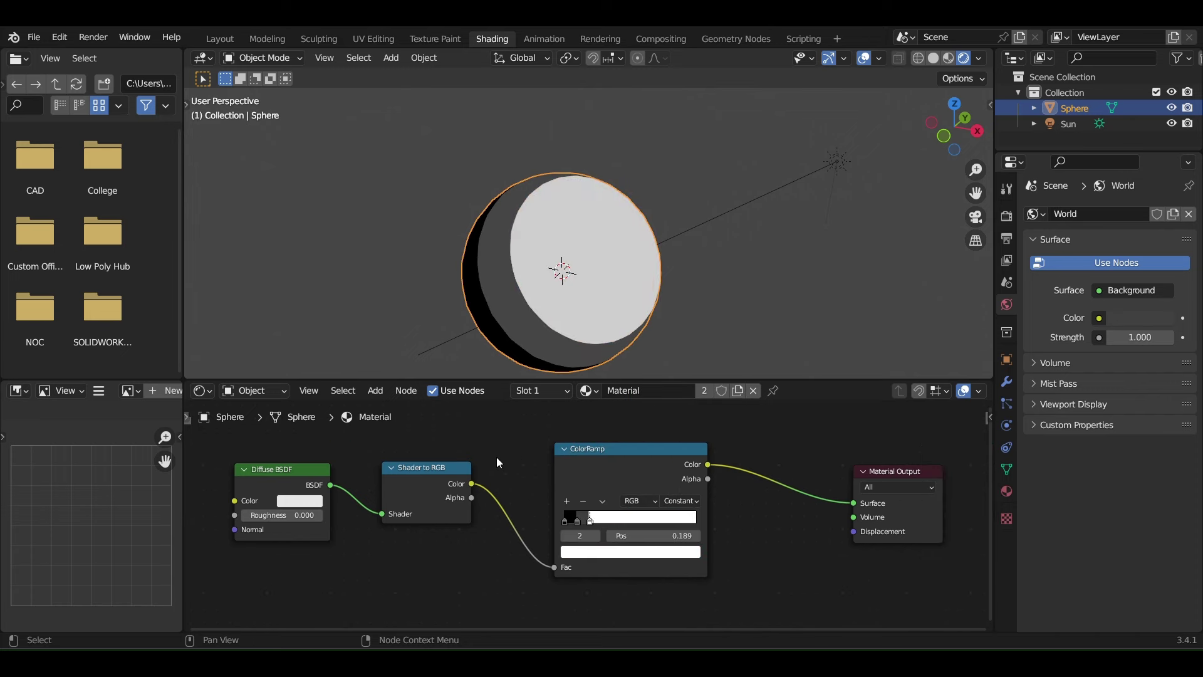
pyautogui.click(285, 501)
pyautogui.moveTo(337, 370); pyautogui.dragTo(338, 339)
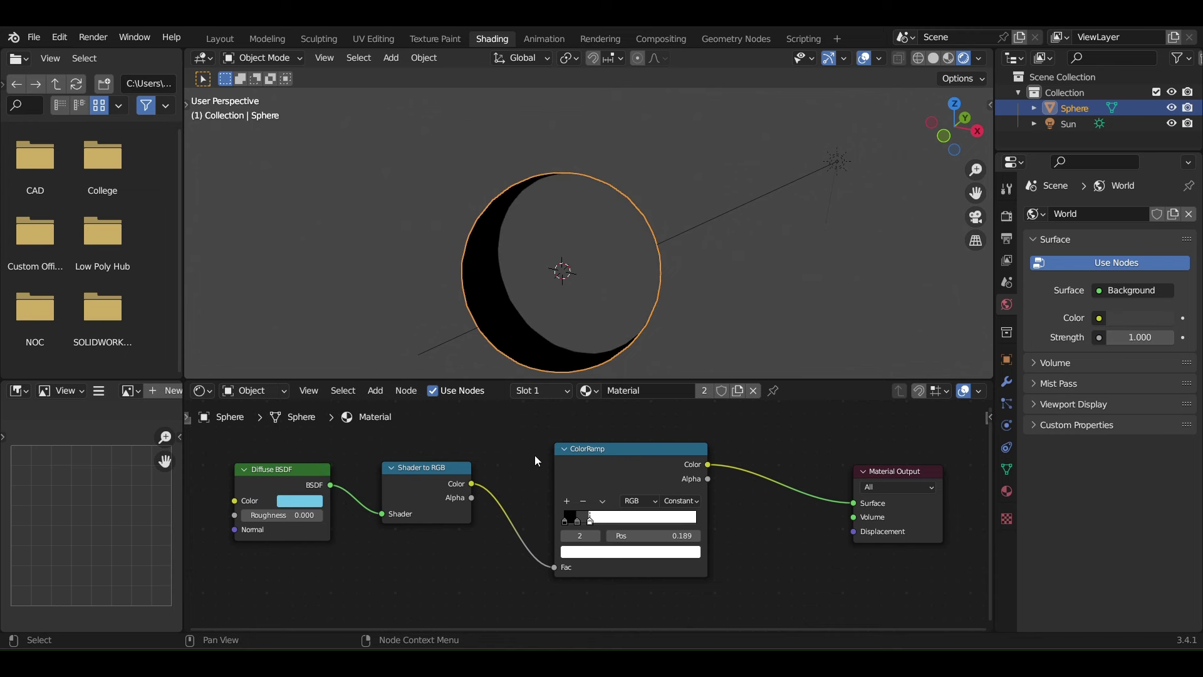
# Add a Mix node between the ColorRamp and the Material Output without connecting it
pyautogui.moveTo(529, 449); pyautogui.dragTo(348, 449, button='middle')
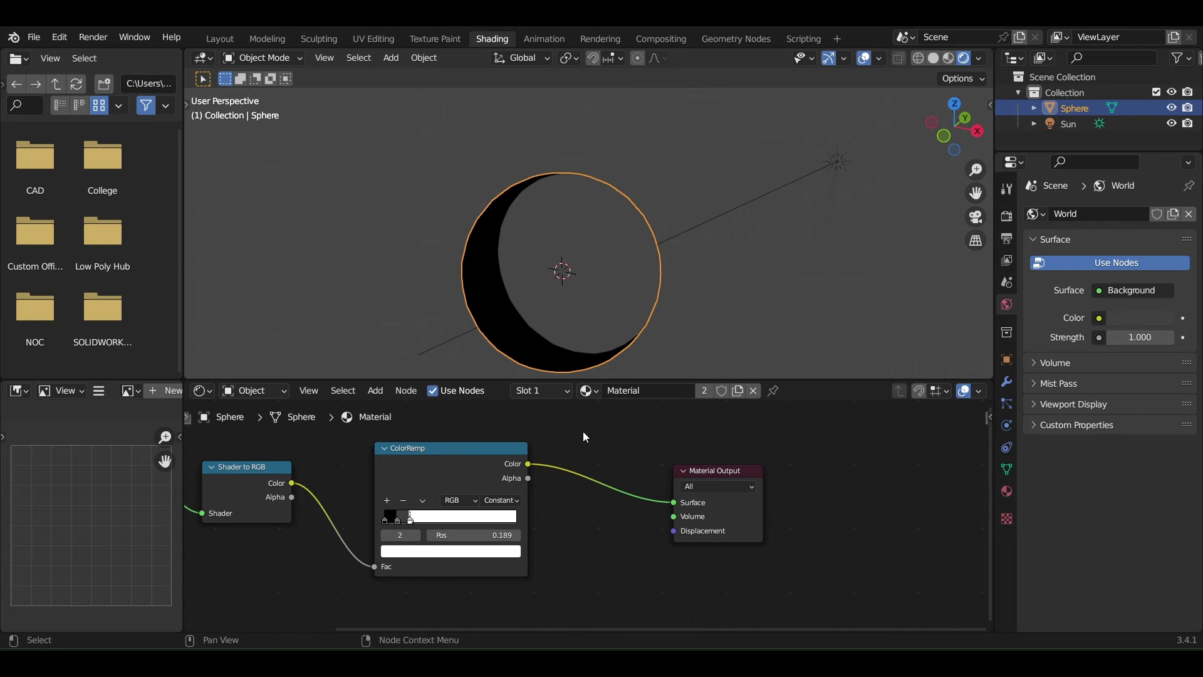
pyautogui.hotkey('shift', 'a')
pyautogui.write('mix')
pyautogui.press('Return')
pyautogui.click(574, 524)
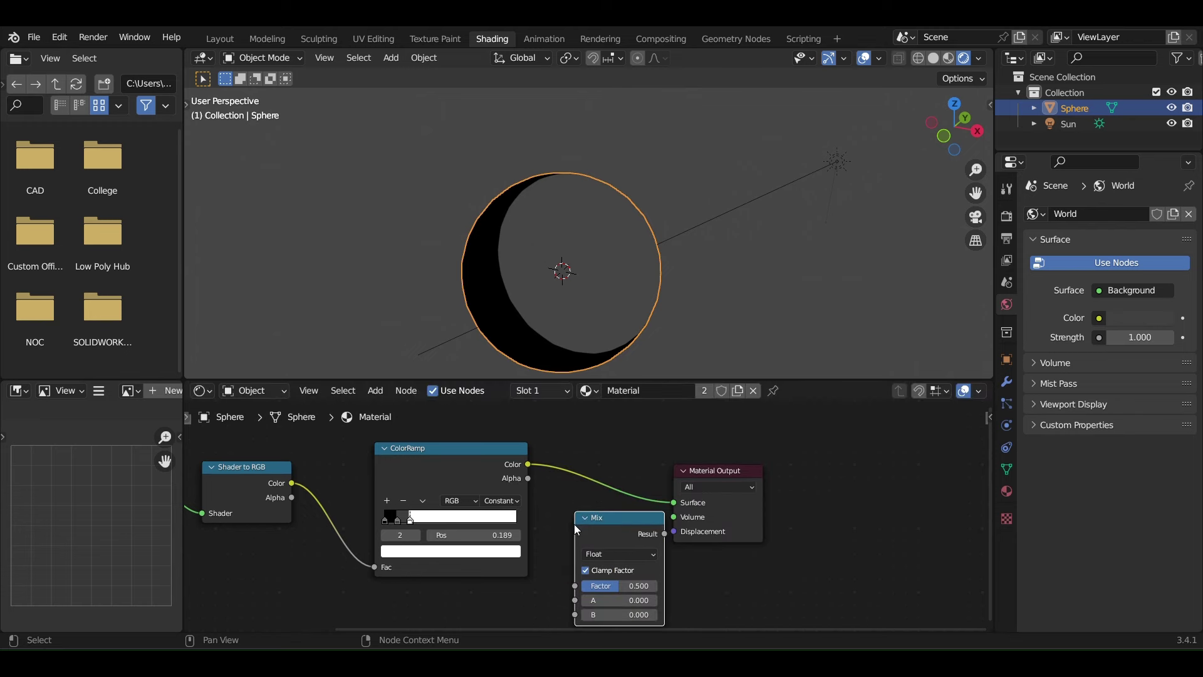
# Switch the Mix node to the Color data type with Multiply blending
pyautogui.click(600, 554)
pyautogui.click(600, 595)
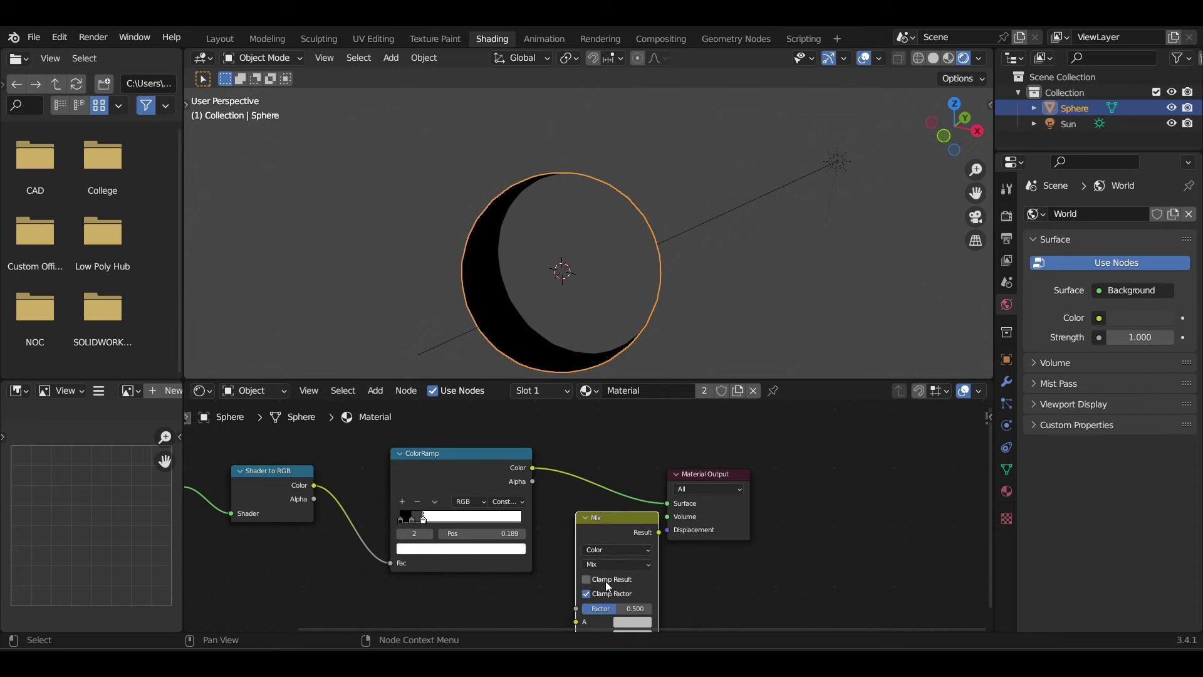
pyautogui.click(616, 563)
pyautogui.click(623, 527)
# Connect Shader to RGB's Color to Multiply's A, ColorRamp's Color to B, and the Multiply Result to the Material Output's Surface
pyautogui.moveTo(580, 562); pyautogui.dragTo(614, 527, button='middle')
pyautogui.moveTo(780, 473); pyautogui.dragTo(910, 433)
pyautogui.moveTo(652, 482); pyautogui.dragTo(711, 450)
pyautogui.moveTo(566, 431); pyautogui.dragTo(669, 567)
pyautogui.moveTo(485, 445); pyautogui.dragTo(475, 501)
pyautogui.moveTo(350, 451); pyautogui.dragTo(670, 554)
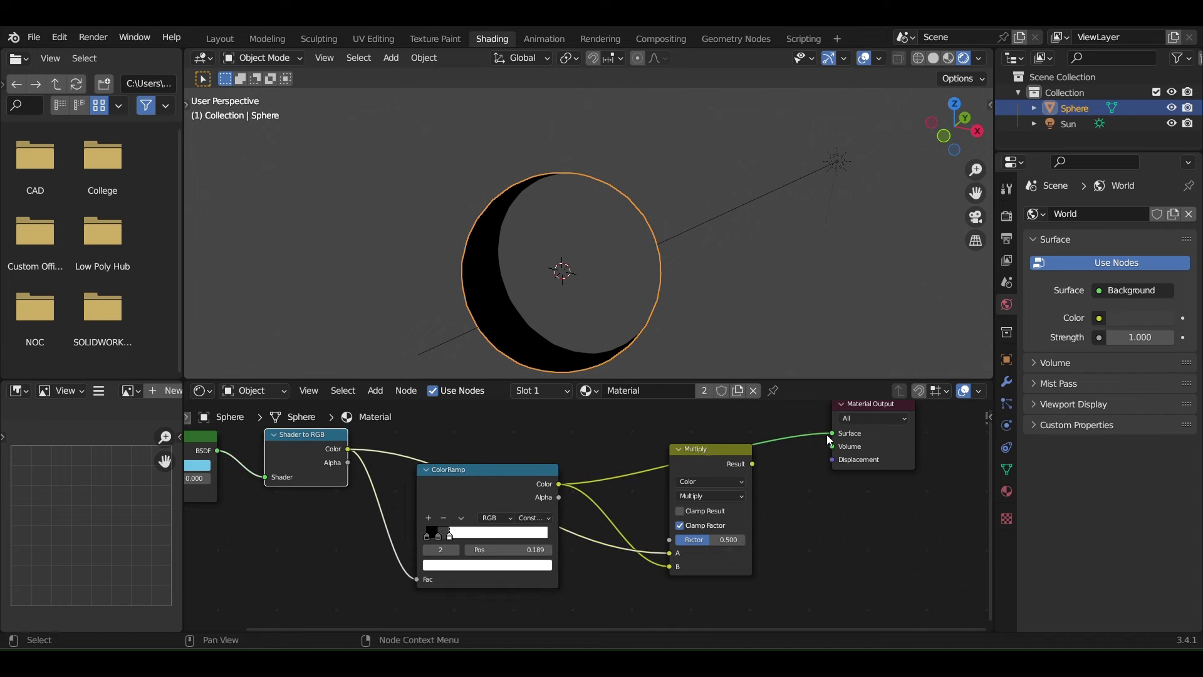
pyautogui.moveTo(828, 439); pyautogui.dragTo(745, 473)
pyautogui.moveTo(752, 469); pyautogui.dragTo(840, 439)
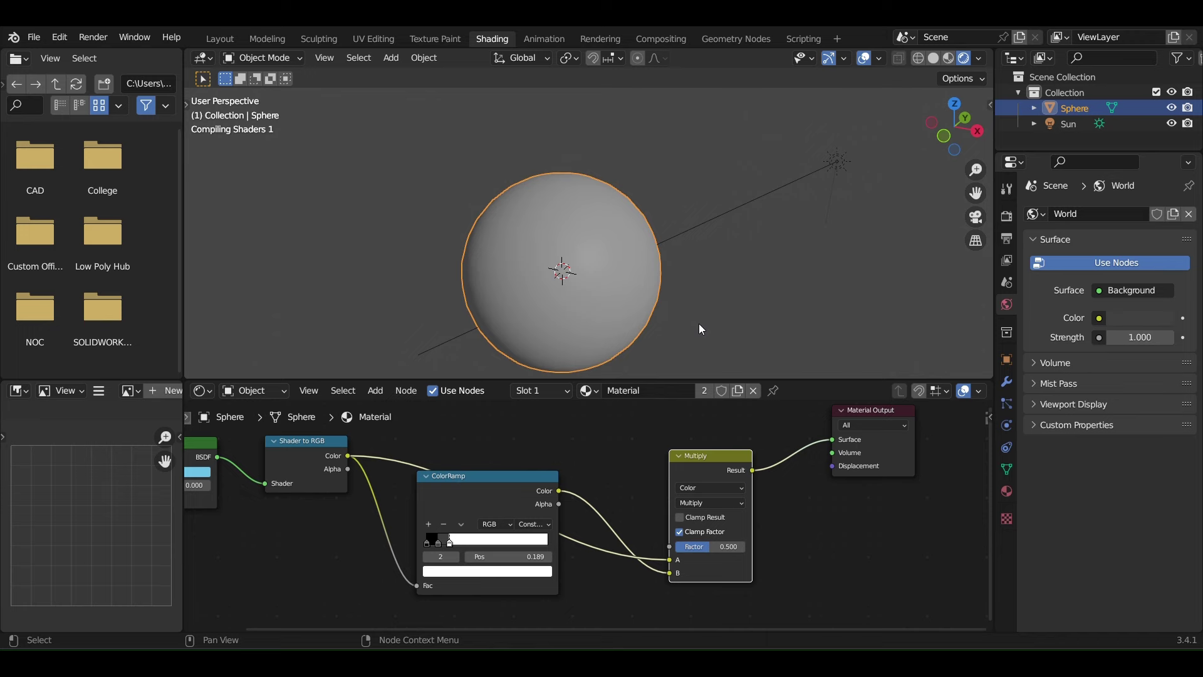
pyautogui.click(843, 168)
pyautogui.press('r')
pyautogui.press('r')
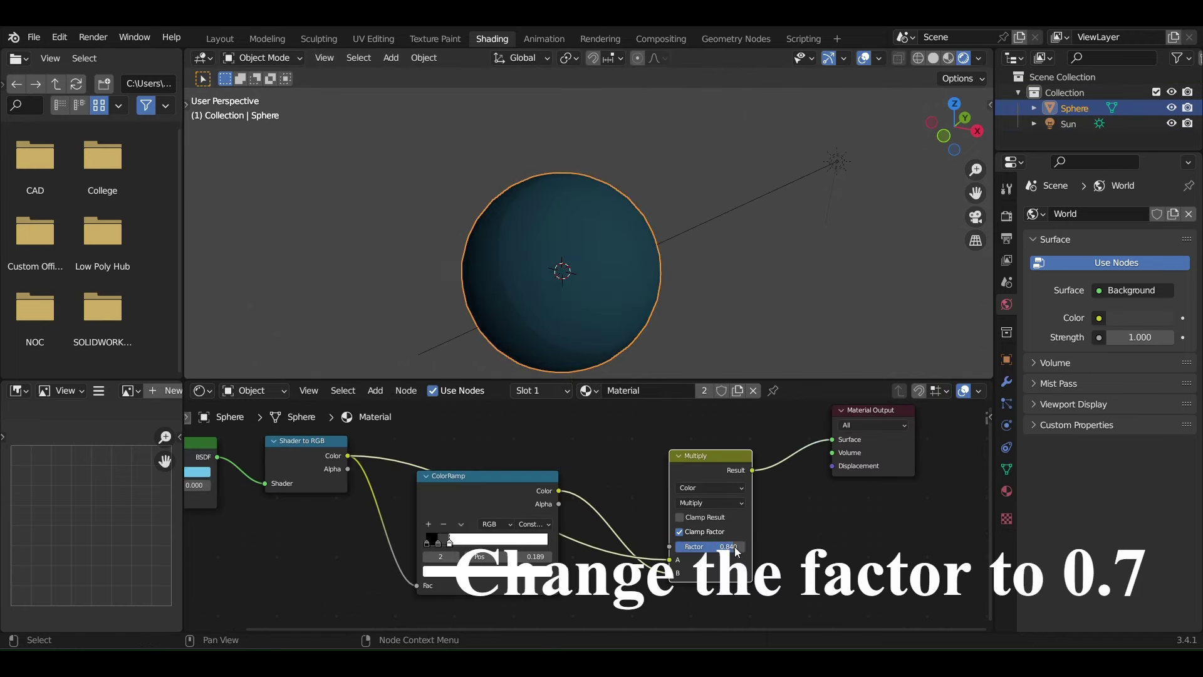
# Set the Multiply node's Factor to 0.7
pyautogui.doubleClick(736, 550)
pyautogui.write('0.7')
pyautogui.press('Return')
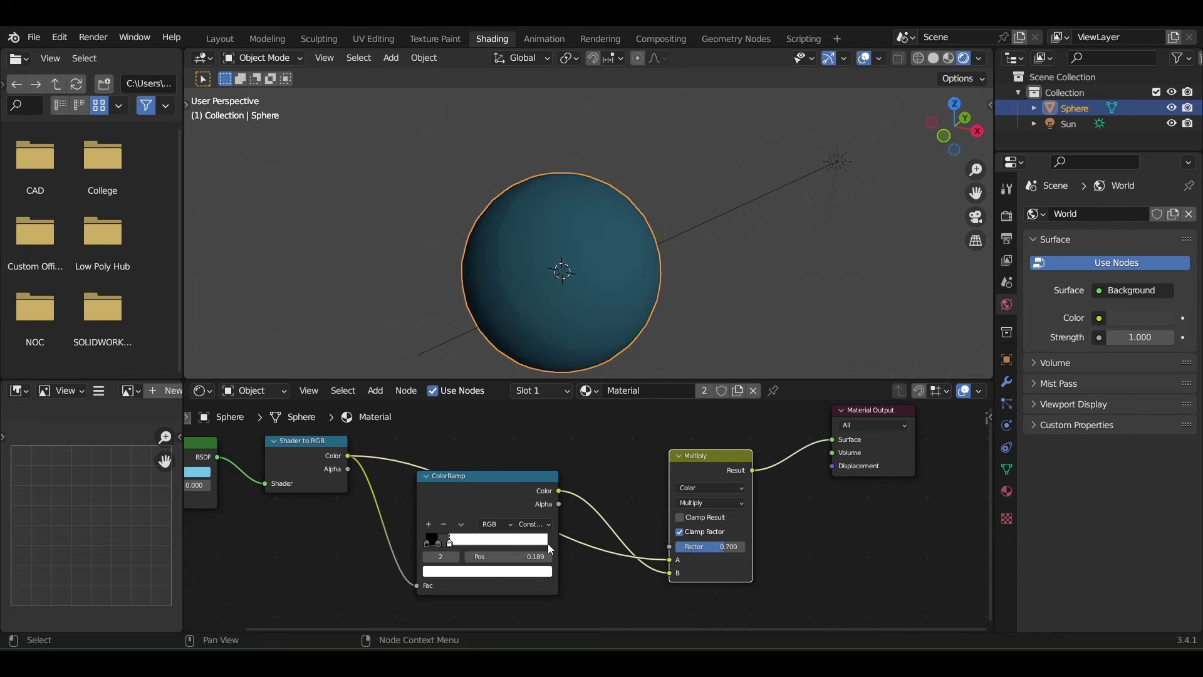
# Raise the sun light's strength to brighten the lit side of the sphere
pyautogui.scroll(-1, 418, 441)
pyautogui.click(841, 172)
pyautogui.click(1006, 425)
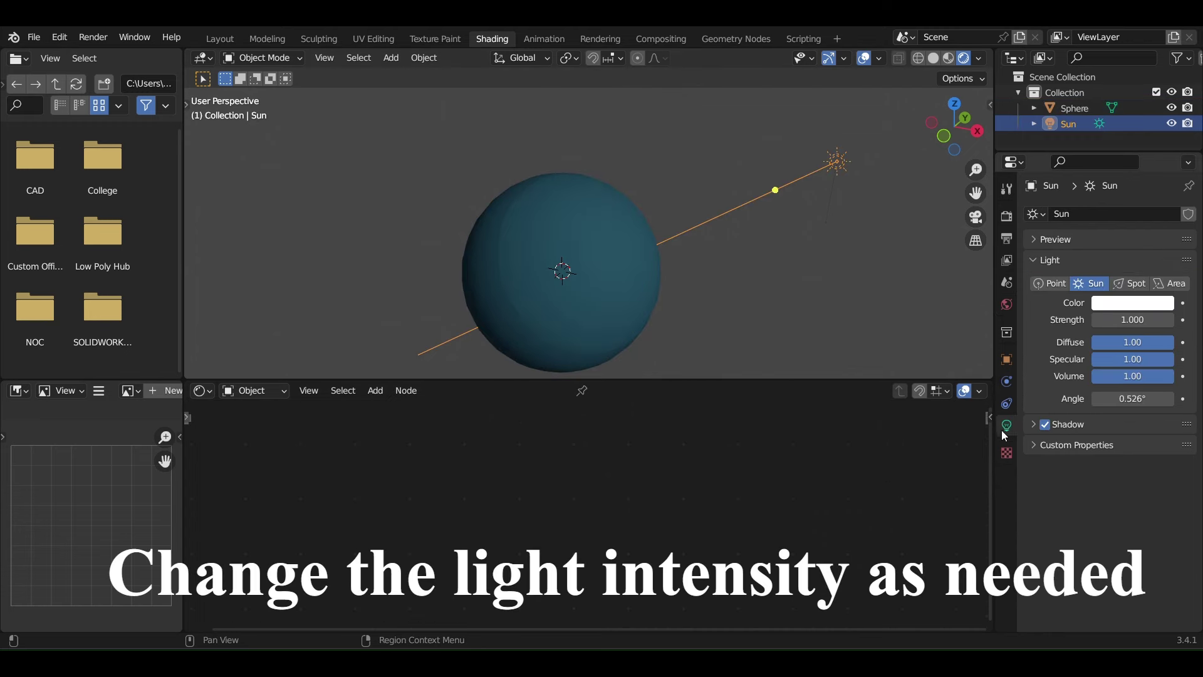
pyautogui.moveTo(1133, 319)
pyautogui.mouseDown()
pyautogui.moveTo(1153, 320)
pyautogui.moveTo(1137, 321)
pyautogui.mouseUp()
# Change the sphere's Diffuse BSDF color to a saturated blue with a hue of about 0.628
pyautogui.click(616, 299)
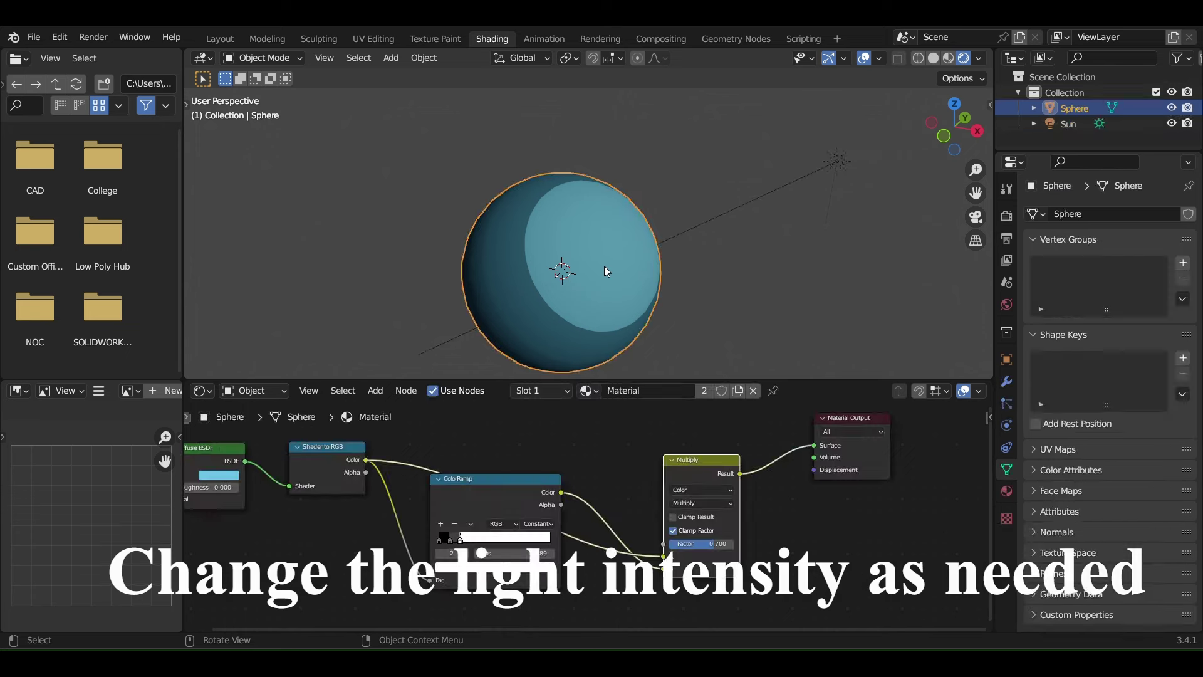
pyautogui.click(359, 465)
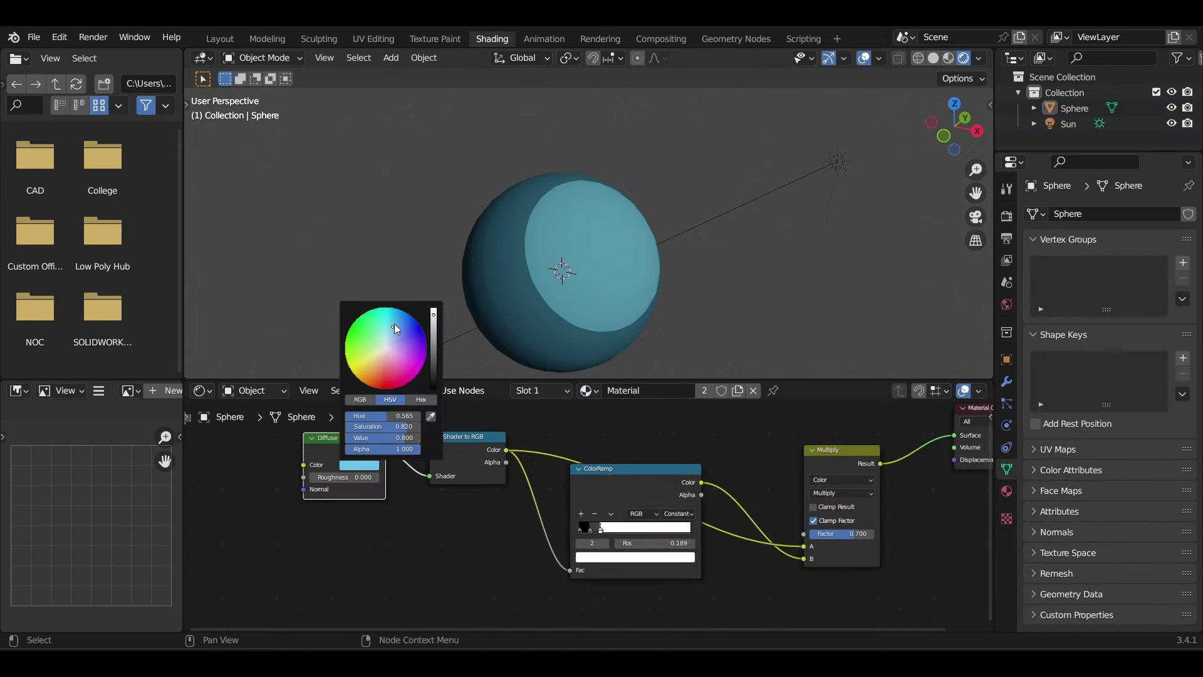
pyautogui.moveTo(396, 329); pyautogui.dragTo(404, 316)
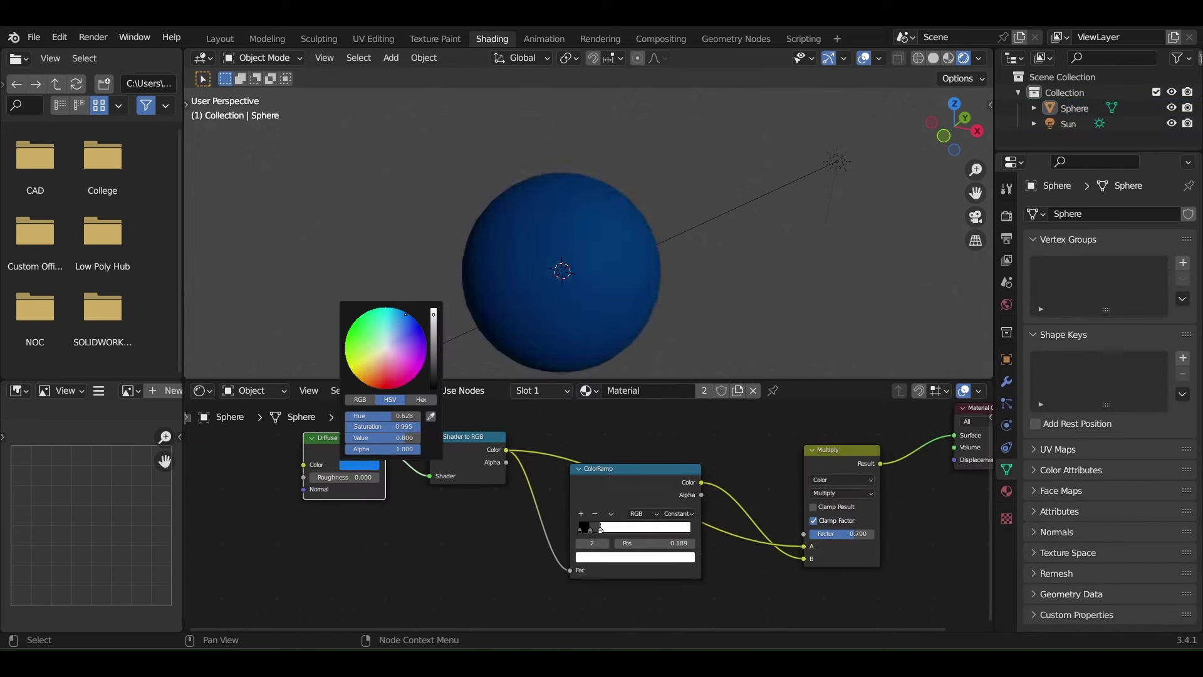
# Raise the sun light's strength to 4 and reselect the sphere
pyautogui.click(841, 171)
pyautogui.moveTo(1132, 319)
pyautogui.mouseDown()
pyautogui.moveTo(1165, 319)
pyautogui.moveTo(1136, 319)
pyautogui.moveTo(1150, 319)
pyautogui.mouseUp()
pyautogui.click(564, 313)
# Add a Hue Saturation Value node before the Diffuse BSDF and connect it to the Diffuse Color input
pyautogui.keyDown('shift'); pyautogui.moveTo(487, 424); pyautogui.dragTo(674, 457, button='middle'); pyautogui.keyUp('shift')
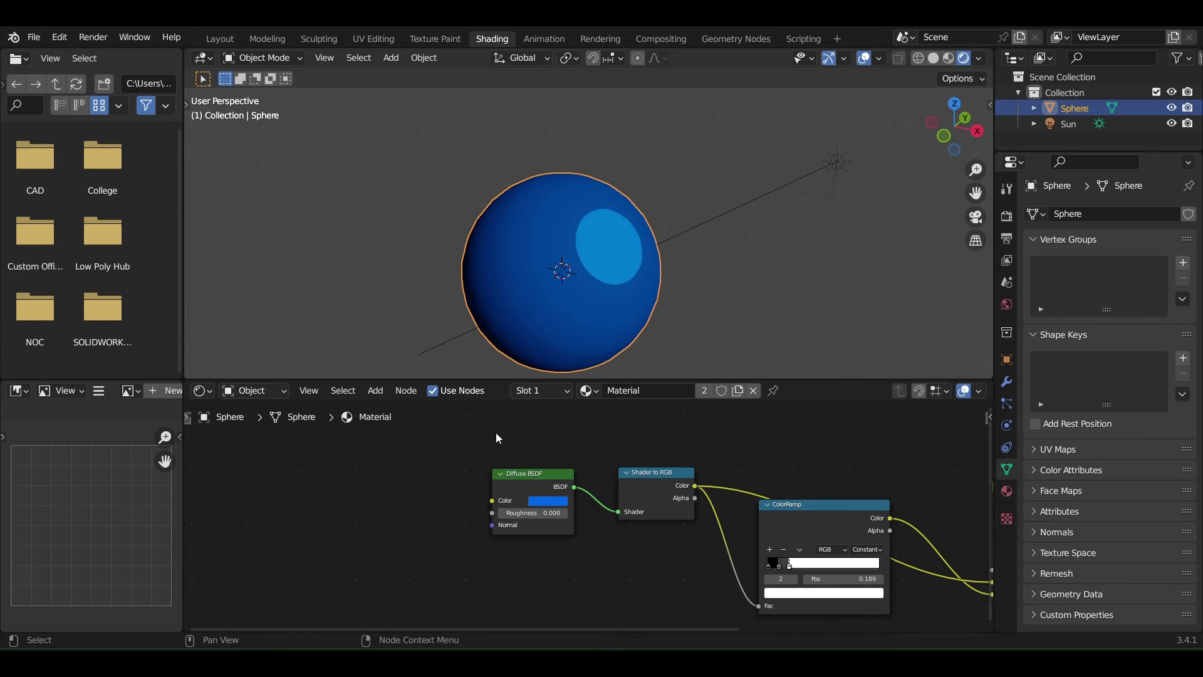
pyautogui.hotkey('shift', 'a')
pyautogui.write('hsv')
pyautogui.press('Return')
pyautogui.click(437, 473)
pyautogui.moveTo(439, 475); pyautogui.dragTo(491, 502)
# Give the Hue Saturation Value node a deep blue color and set its Value to 2
pyautogui.click(411, 537)
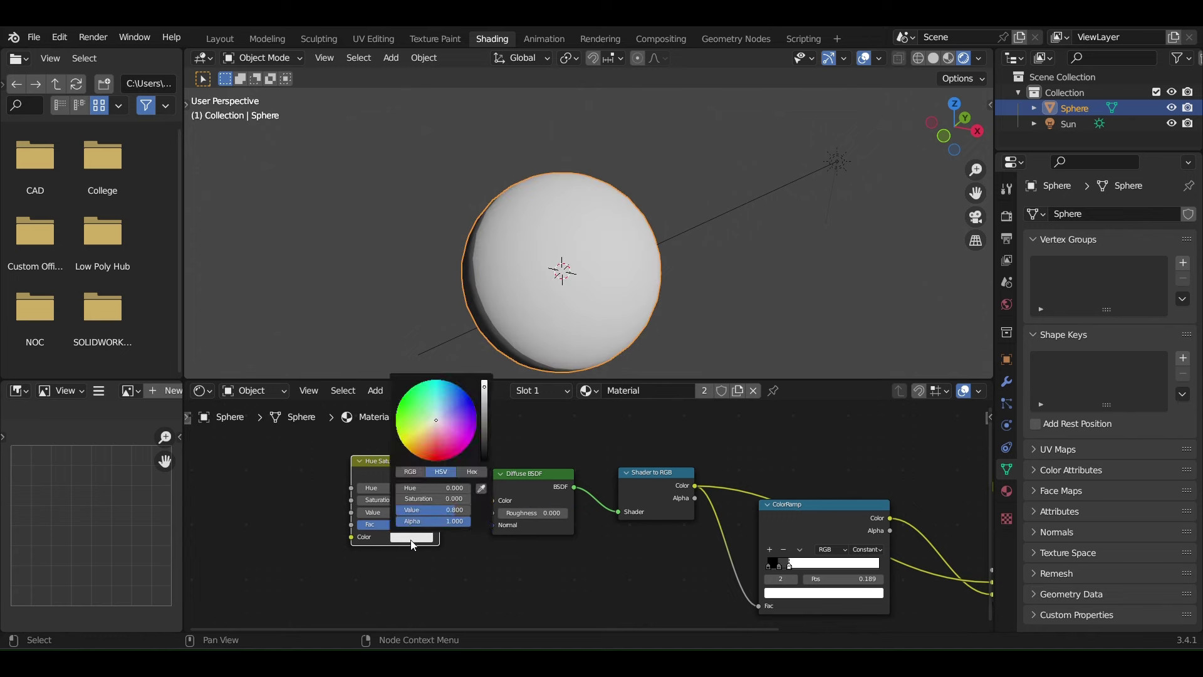
pyautogui.moveTo(457, 412); pyautogui.dragTo(466, 391)
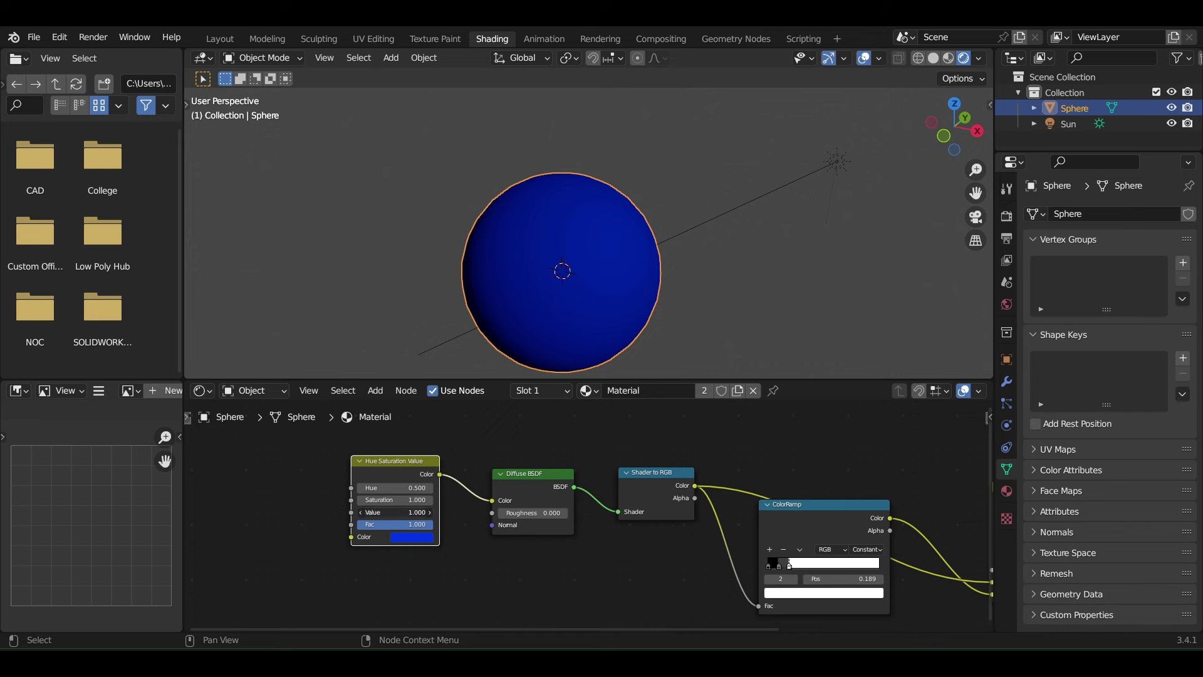
pyautogui.moveTo(395, 511); pyautogui.dragTo(431, 512)
# Add a Value node set to 3.5 and connect it to the Hue Saturation Value node's Value input
pyautogui.hotkey('shift', 'a')
pyautogui.click(318, 465)
pyautogui.write('v')
pyautogui.press('Return')
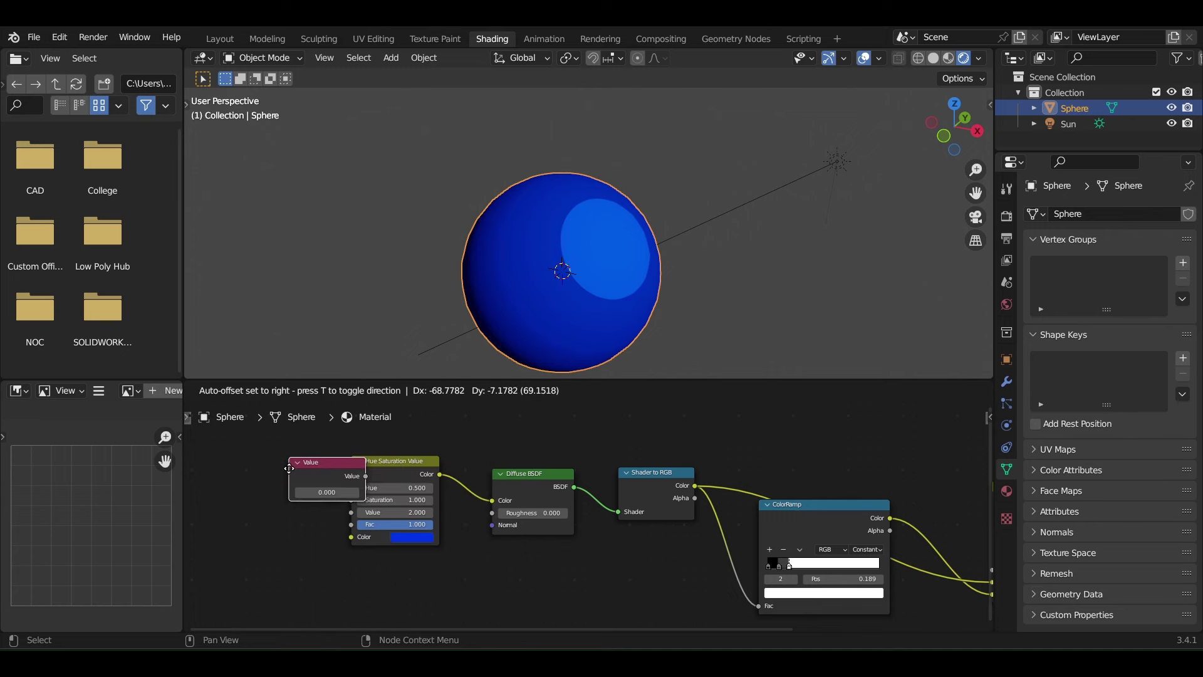
pyautogui.click(245, 466)
pyautogui.moveTo(320, 473); pyautogui.dragTo(351, 512)
pyautogui.moveTo(282, 488); pyautogui.dragTo(282, 488)
pyautogui.click(740, 241)
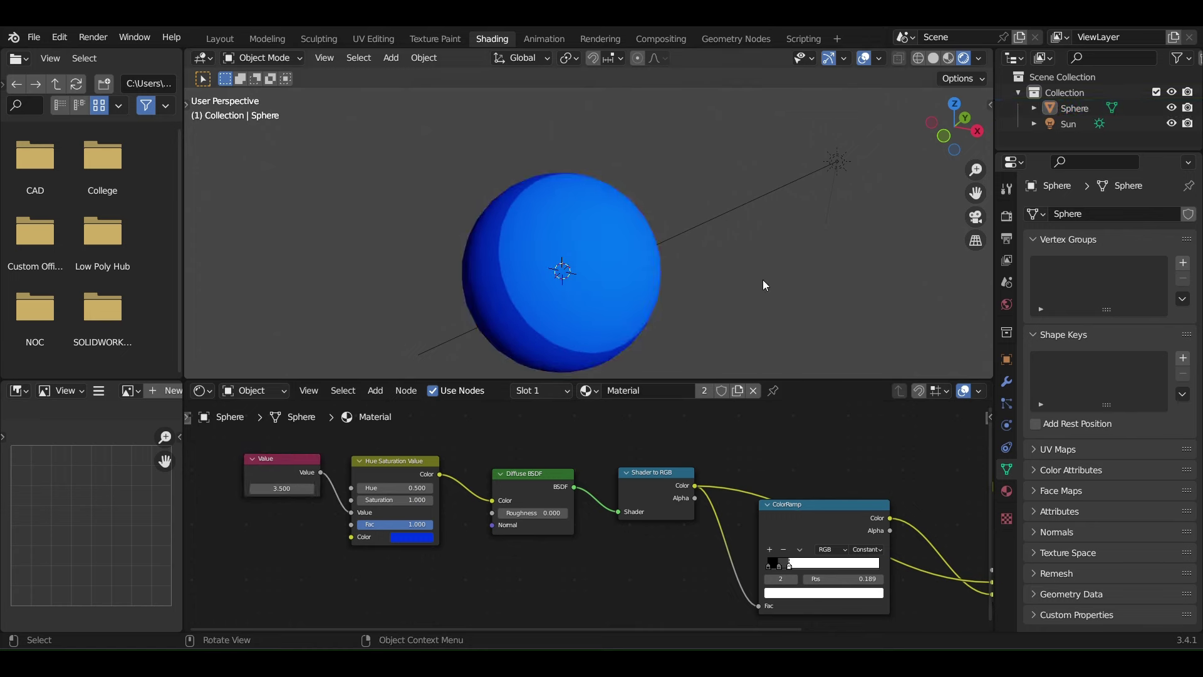
# Rotate the sun light freely to change the direction of the toon shading on the sphere
pyautogui.moveTo(762, 279); pyautogui.dragTo(658, 276, button='middle')
pyautogui.click(843, 256)
pyautogui.press('r')
pyautogui.press('r')
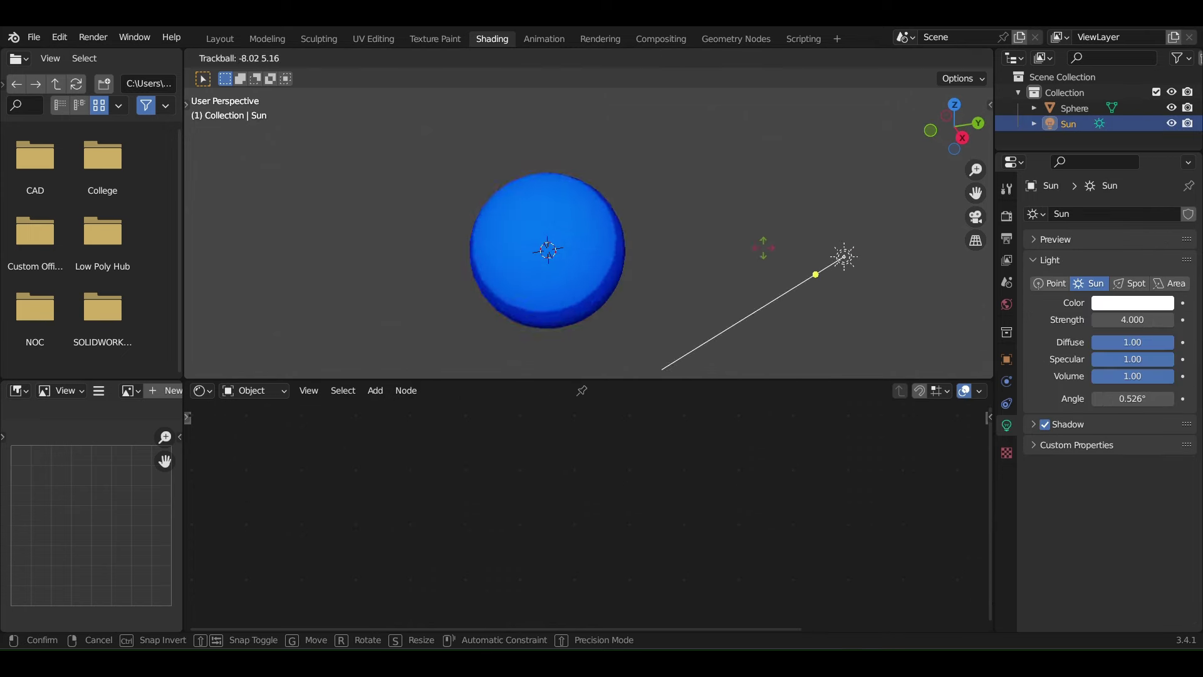
pyautogui.click(863, 273)
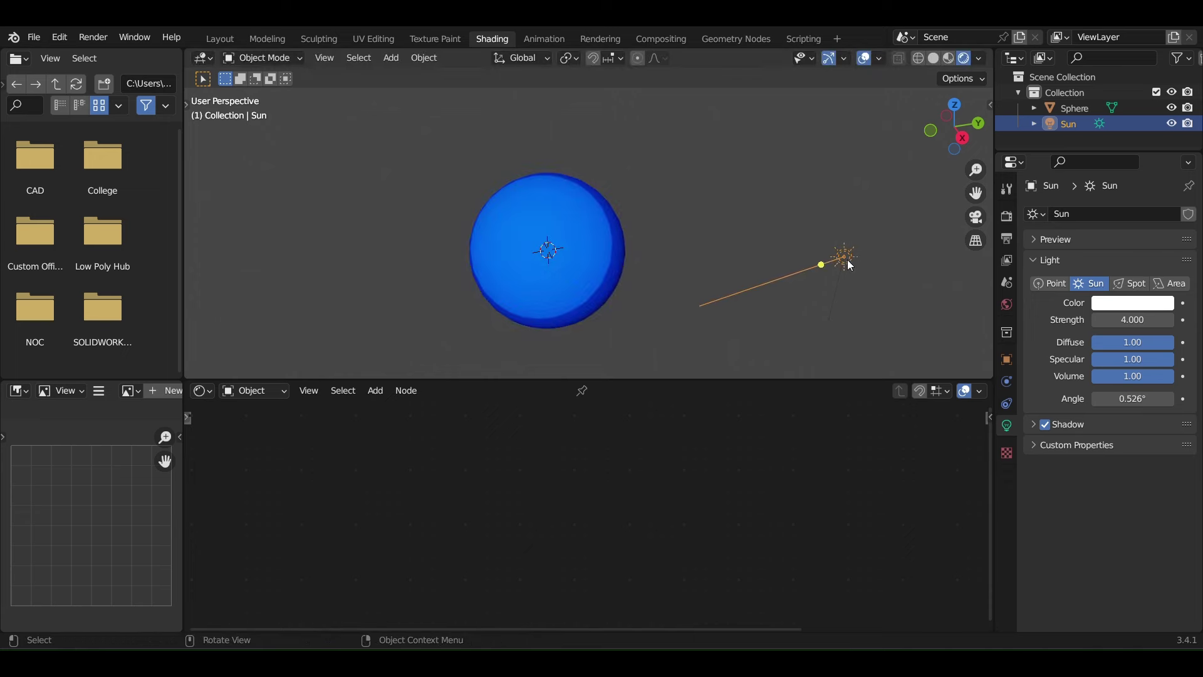